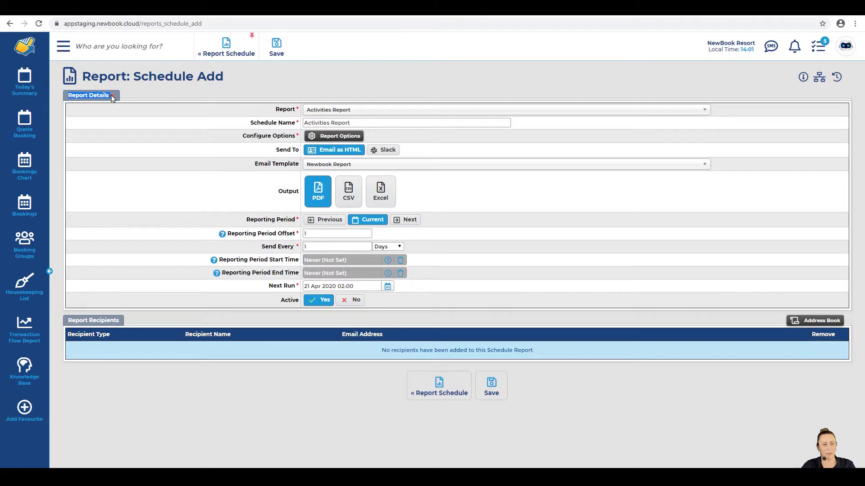
Choose the Transaction Flow Report as the report to schedule, searching the report list for "flow"
click(283, 112)
double_click(283, 112)
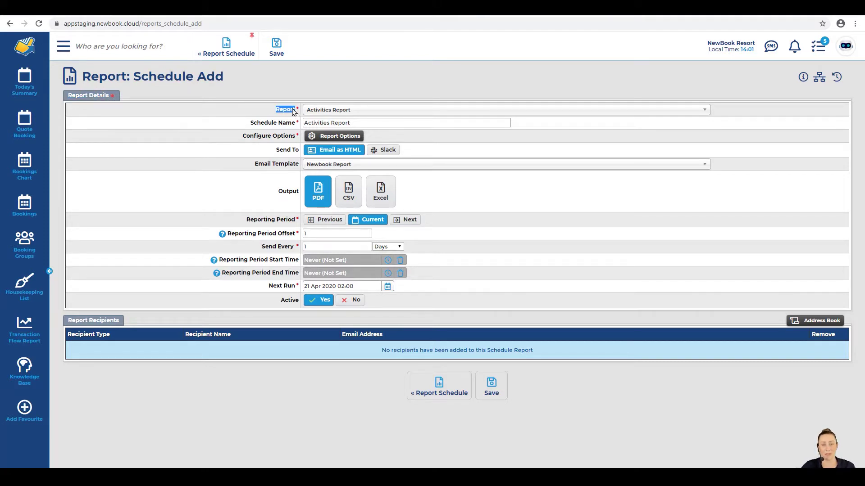
click(328, 109)
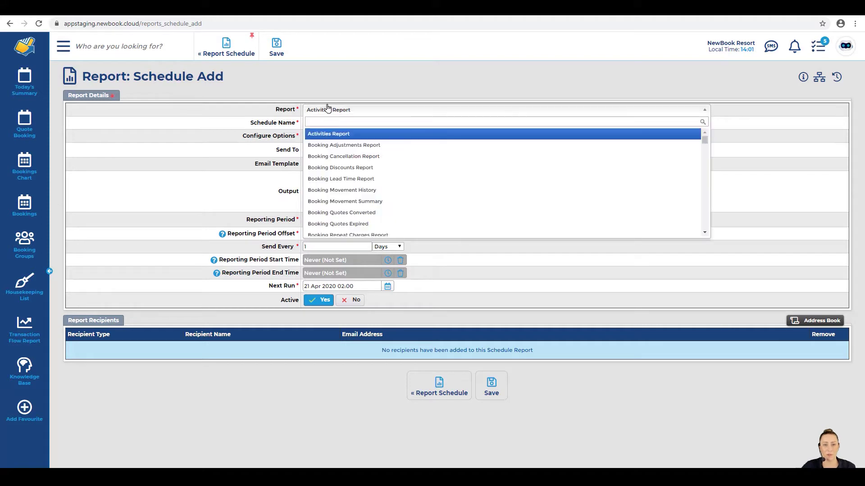
text(flow)
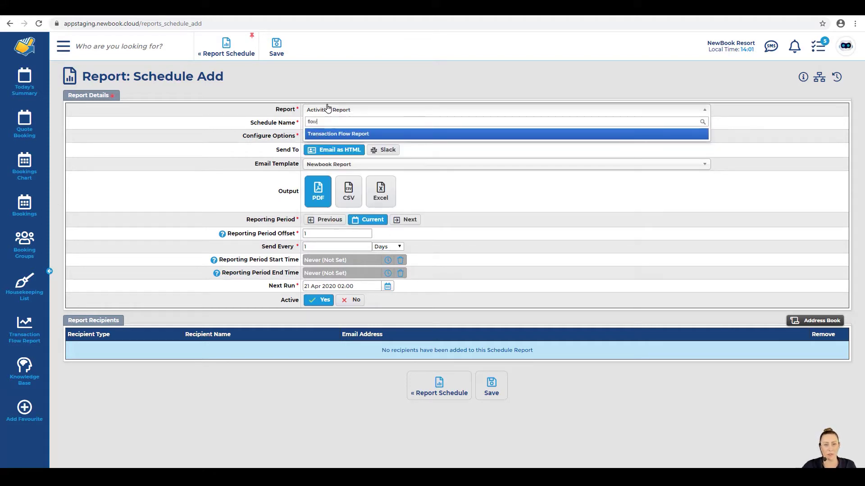
click(321, 134)
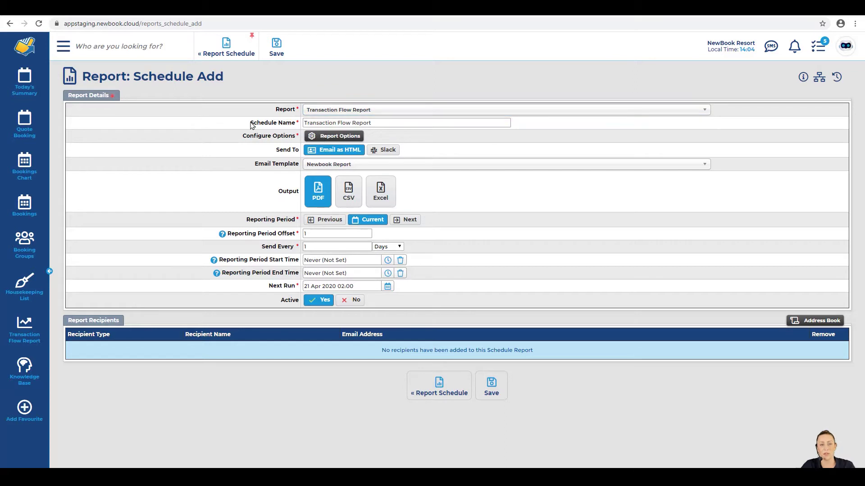
Extend the schedule name to "Transaction Flow Report - Monthly"
drag(251, 124, 374, 125)
click(375, 126)
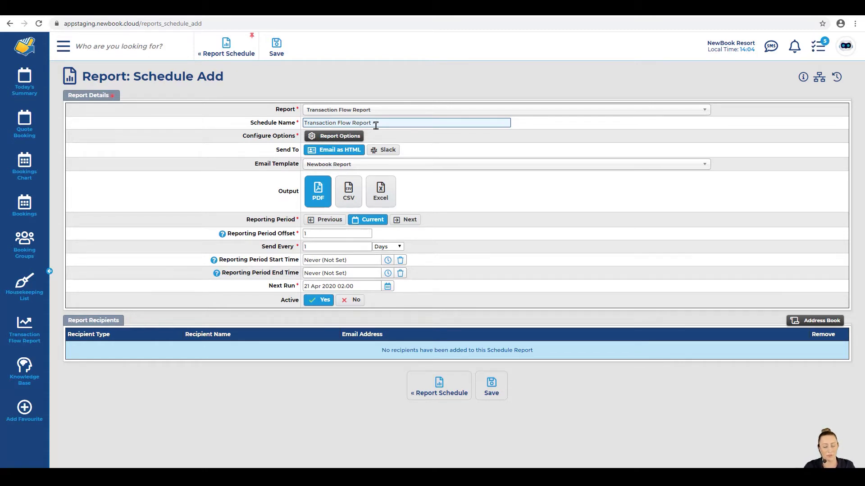
text(Monthly)
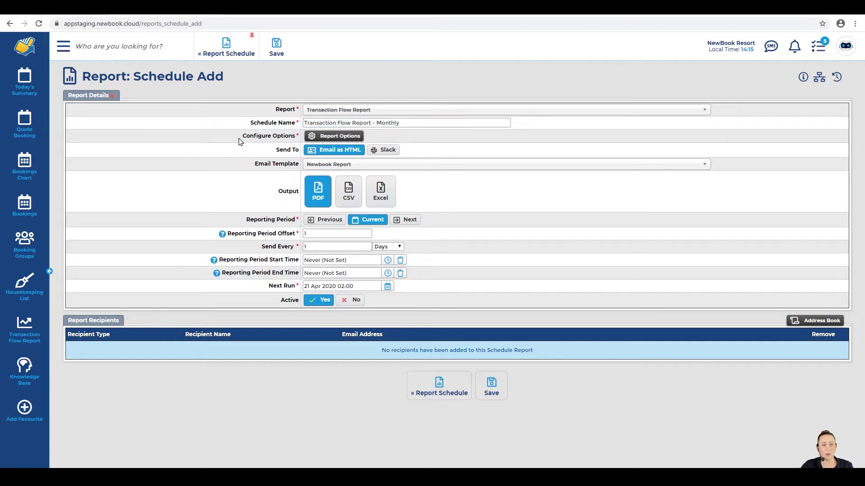
Open the schedule's report options and set the Transaction Flow Report period to Month
drag(242, 138, 295, 143)
click(347, 141)
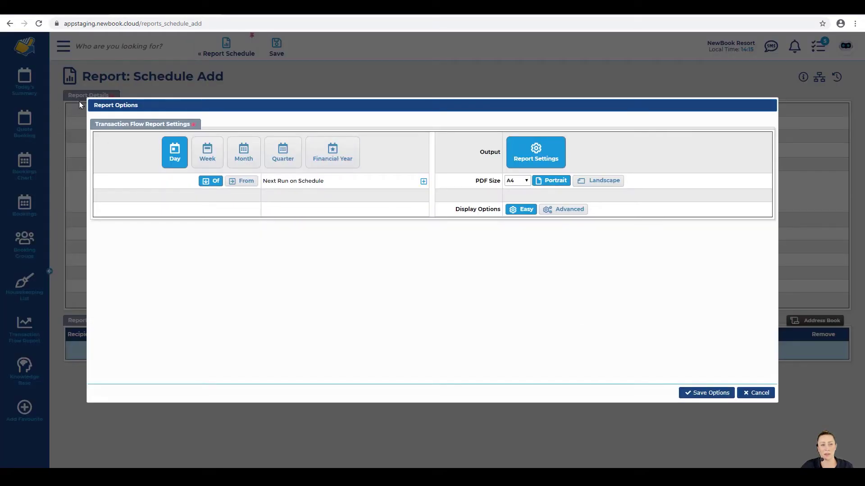
drag(92, 124, 208, 129)
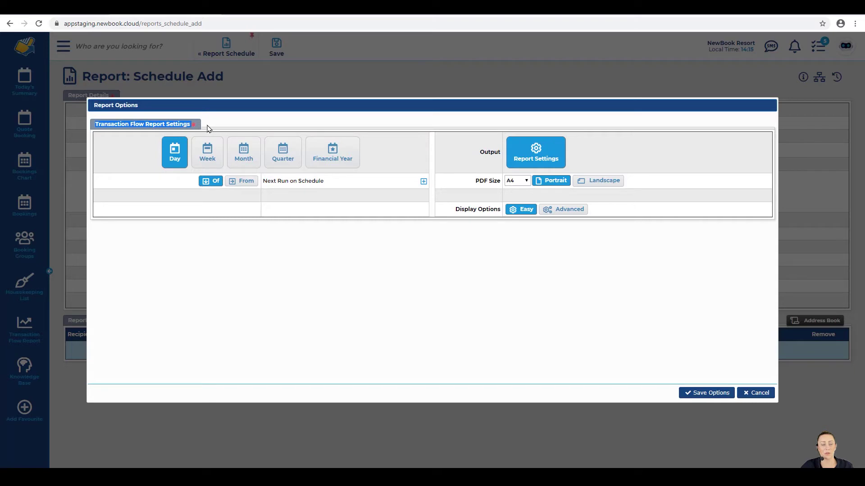
click(209, 130)
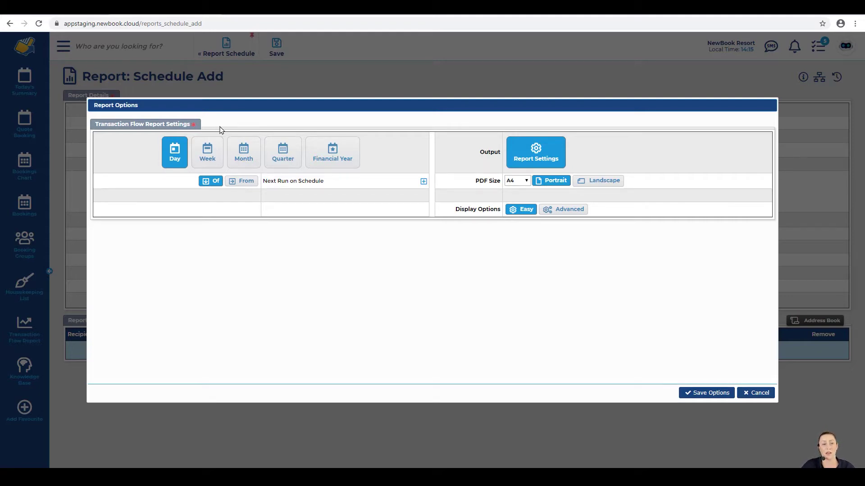
click(246, 154)
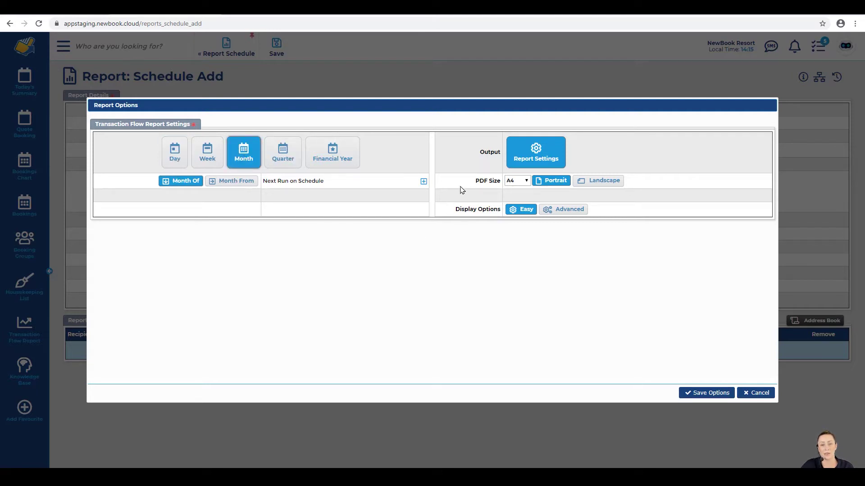
Switch the report's display options to Advanced and save the report options
drag(448, 212, 489, 217)
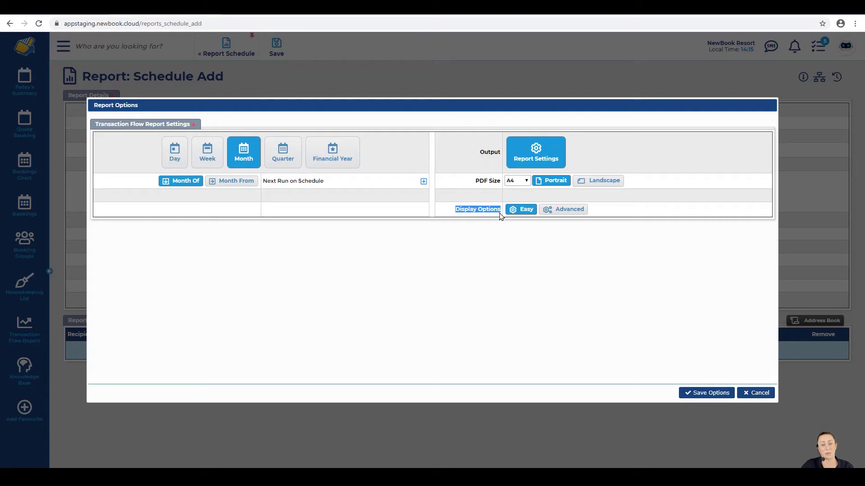
click(552, 210)
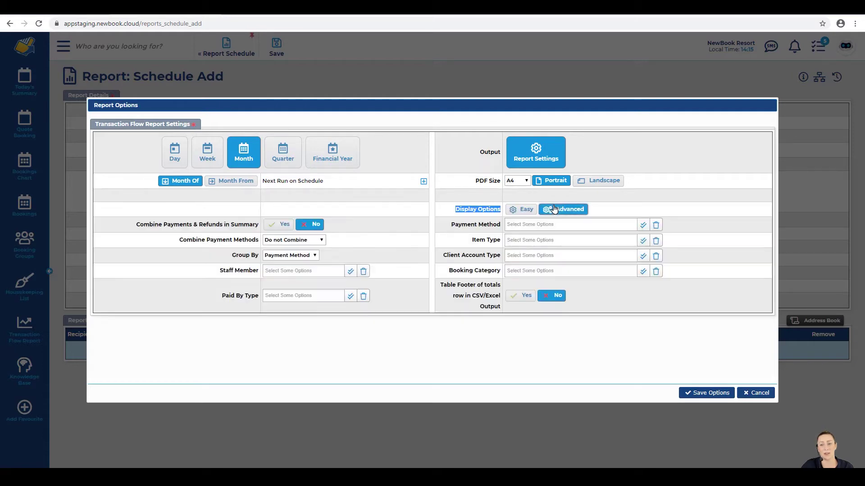
drag(137, 226, 248, 240)
click(251, 276)
drag(246, 299, 412, 302)
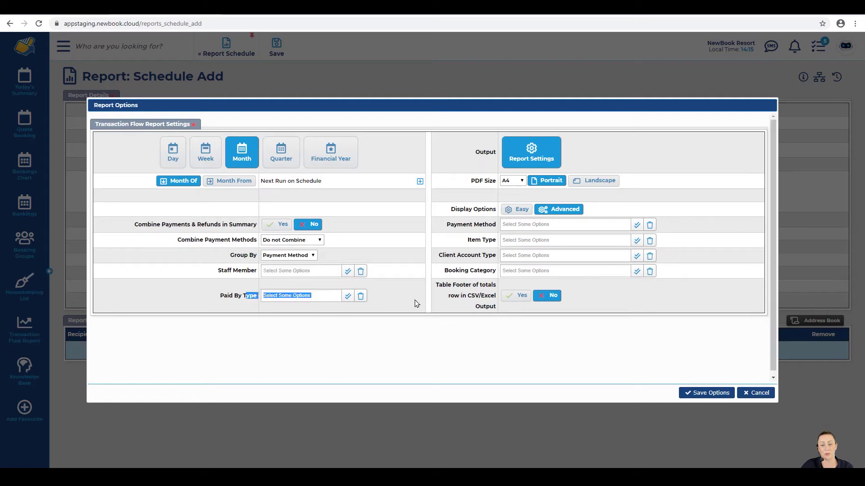
click(419, 304)
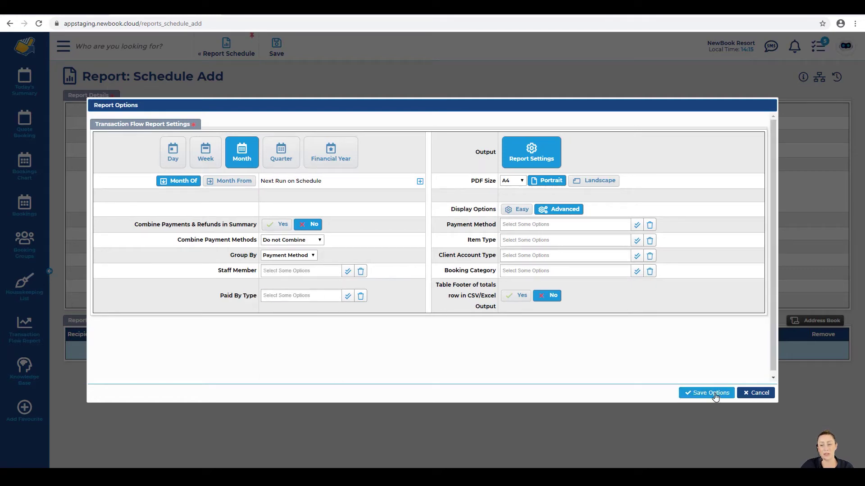
click(699, 399)
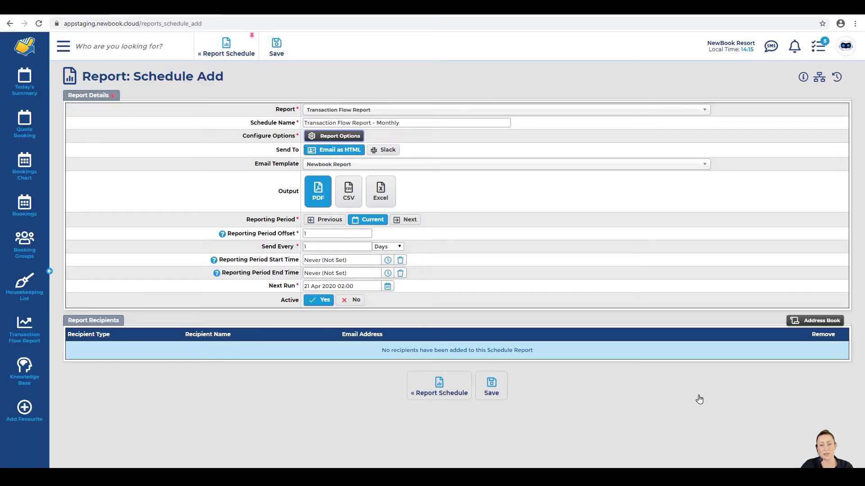
drag(276, 151, 298, 155)
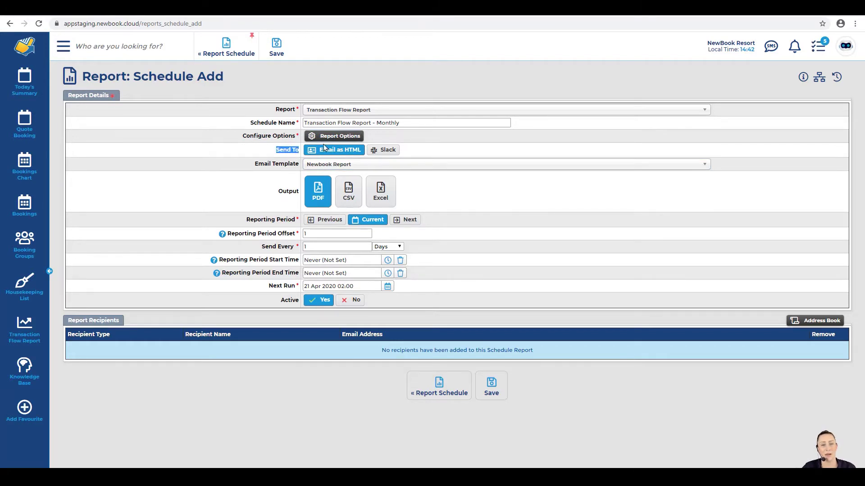
drag(249, 167, 291, 172)
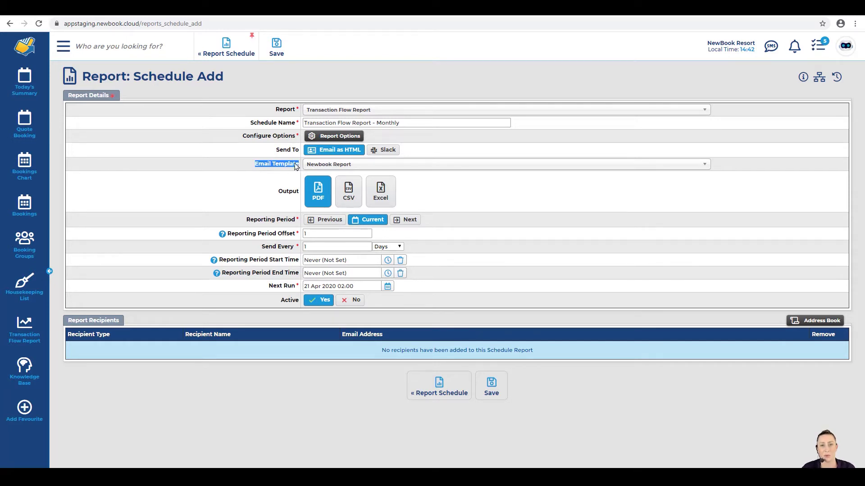
drag(277, 193, 302, 195)
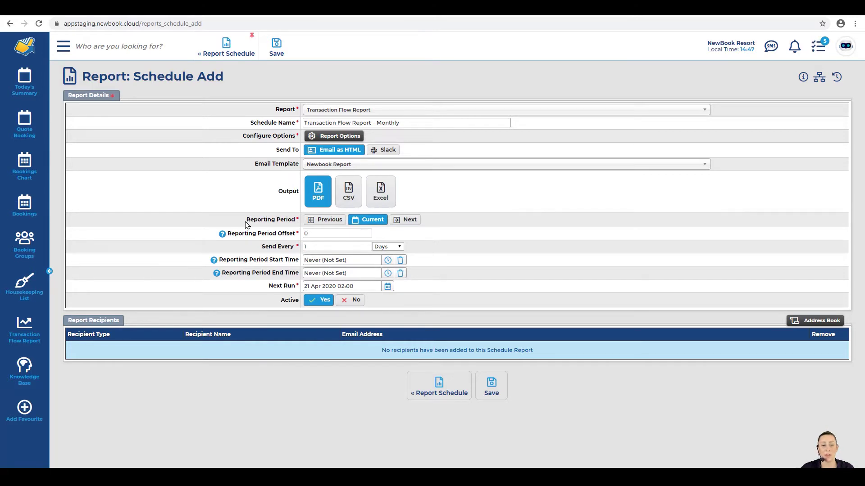
Set the schedule's reporting period to Previous
drag(246, 220, 298, 223)
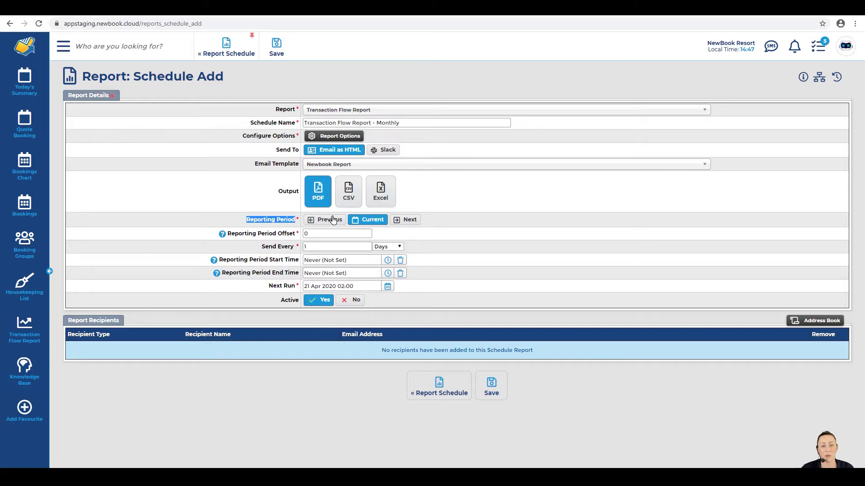
click(315, 220)
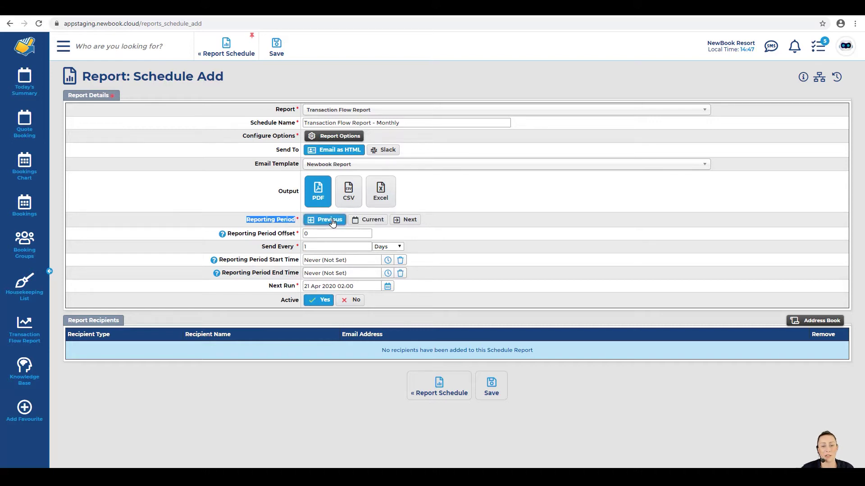
click(300, 221)
Review the period chosen in the report options and read the help text for Reporting Period Offset
drag(226, 234, 296, 238)
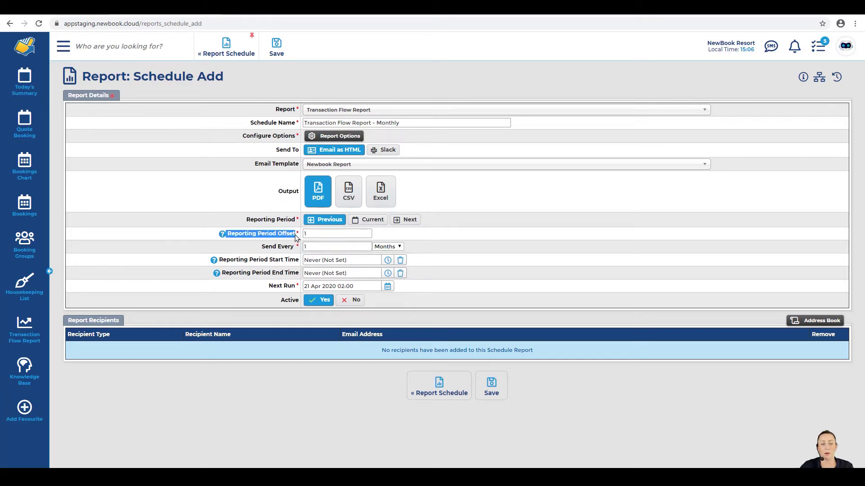
click(296, 238)
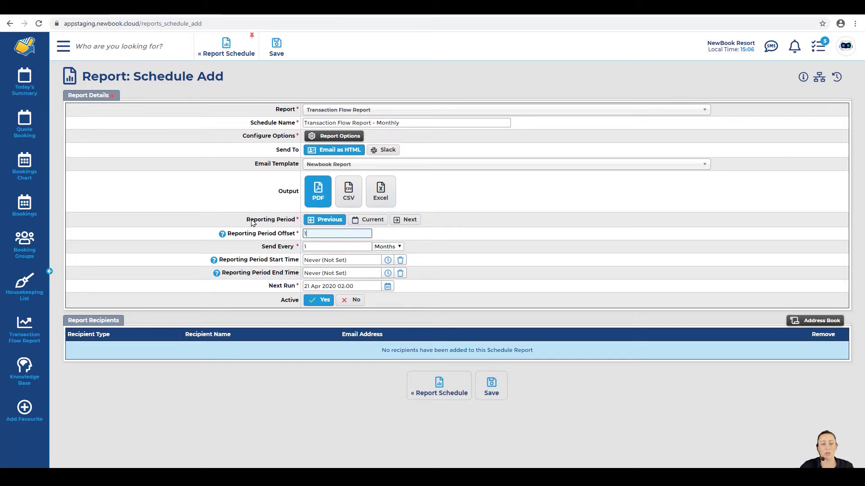
drag(245, 220, 300, 222)
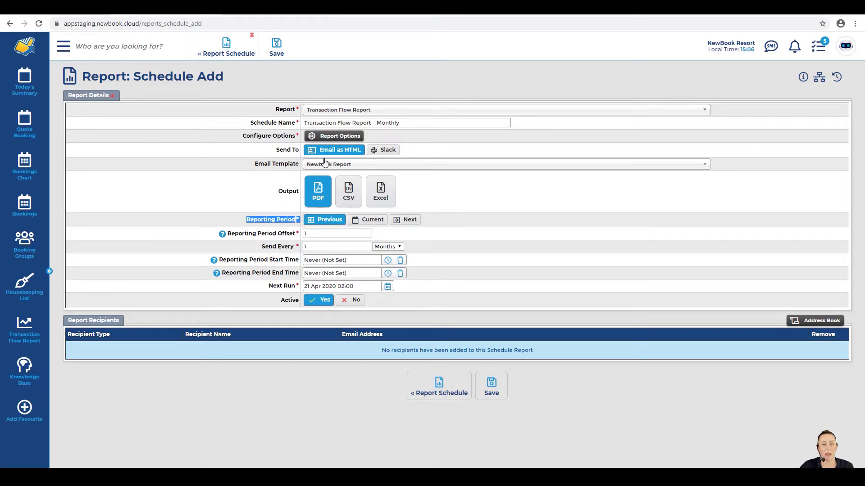
click(315, 137)
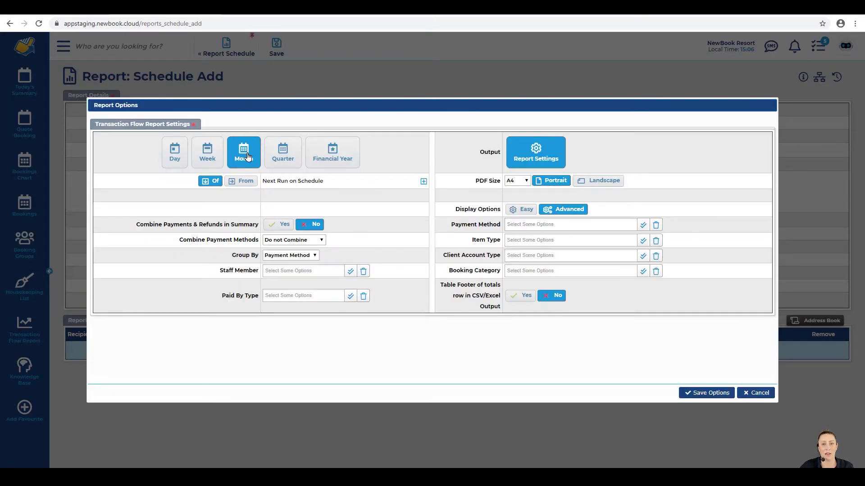
mouse_move(223, 237)
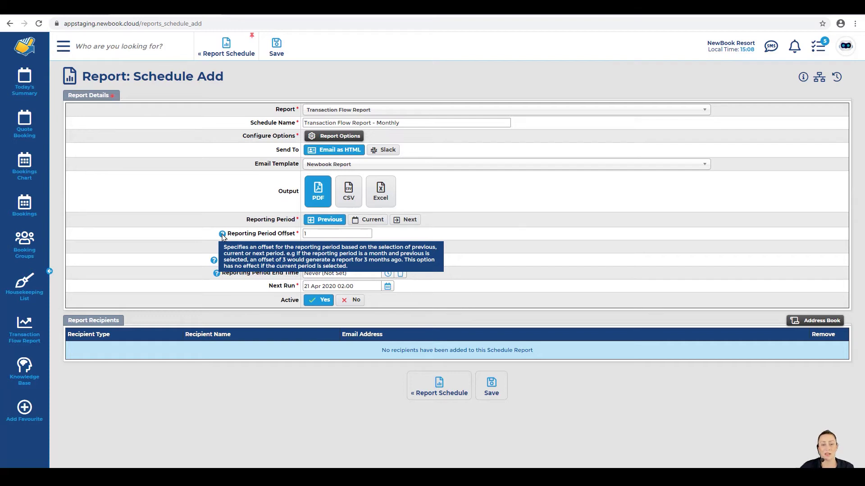
click(221, 236)
mouse_move(222, 237)
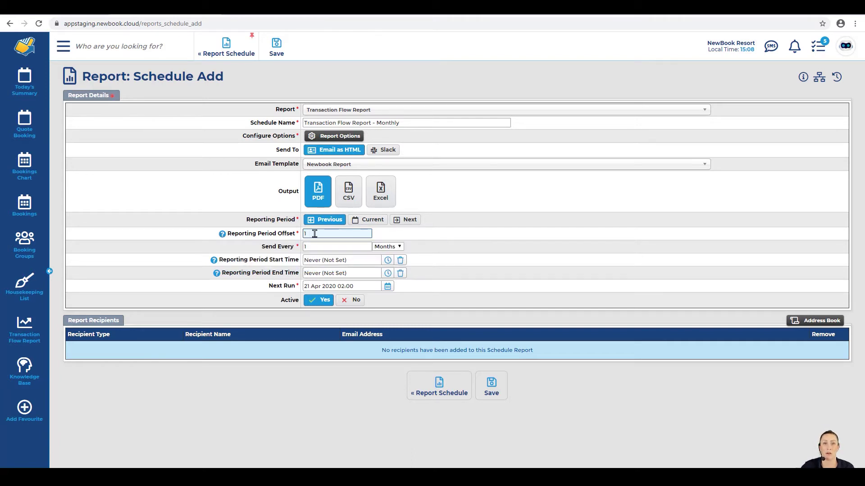
Set the report's sending frequency to every 1 Months
drag(260, 250, 295, 251)
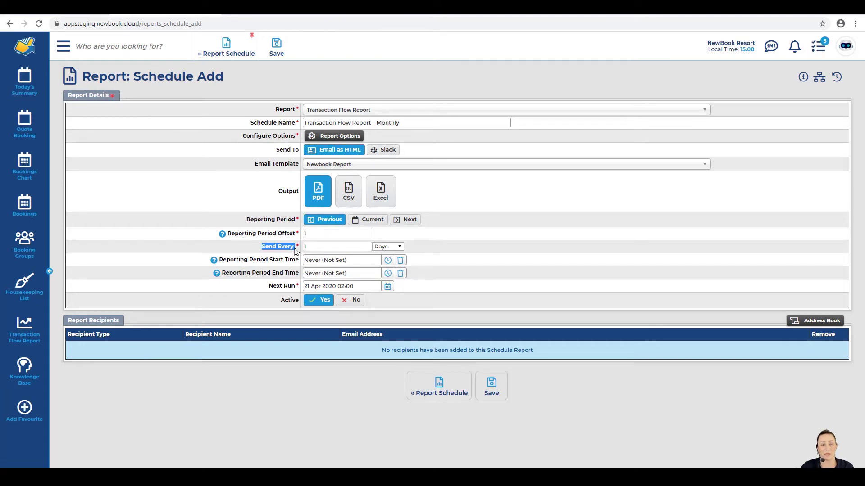
click(308, 244)
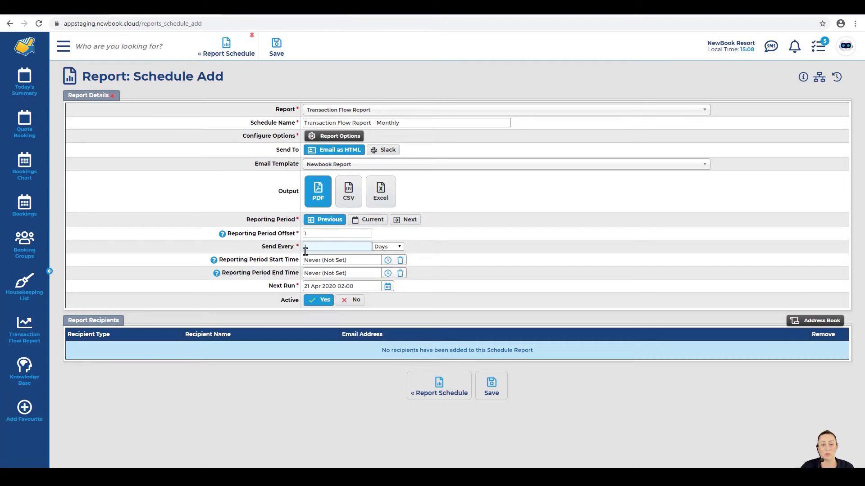
click(398, 248)
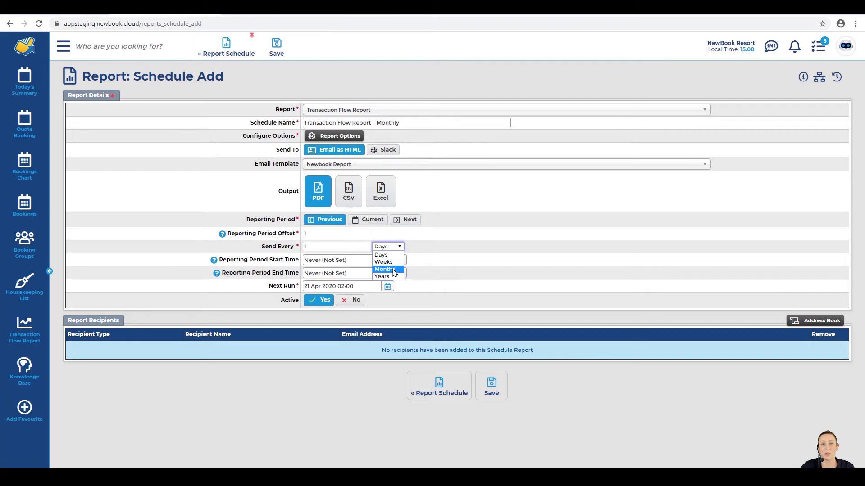
click(393, 271)
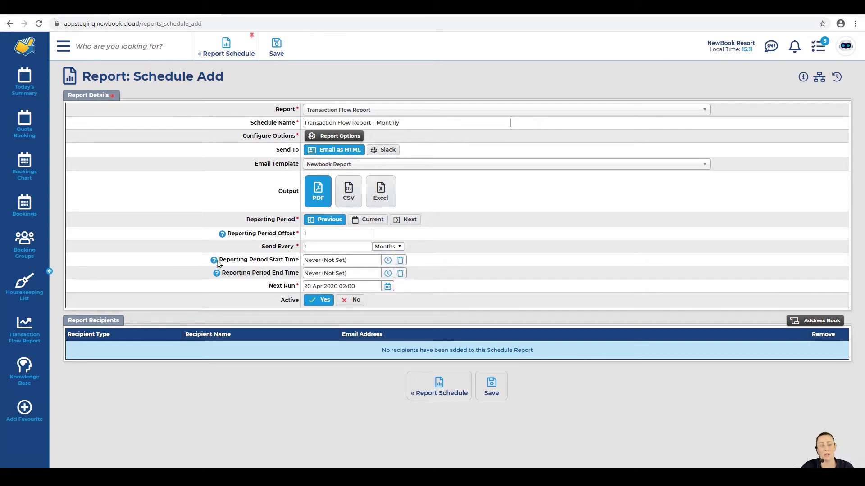
Set the schedule's Next Run to 1 May 2020 at 10:00
drag(218, 264, 299, 275)
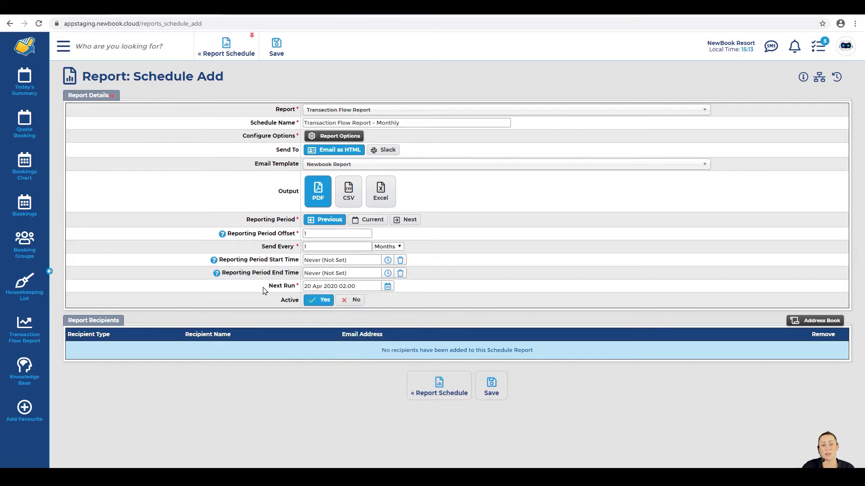
drag(268, 287, 301, 288)
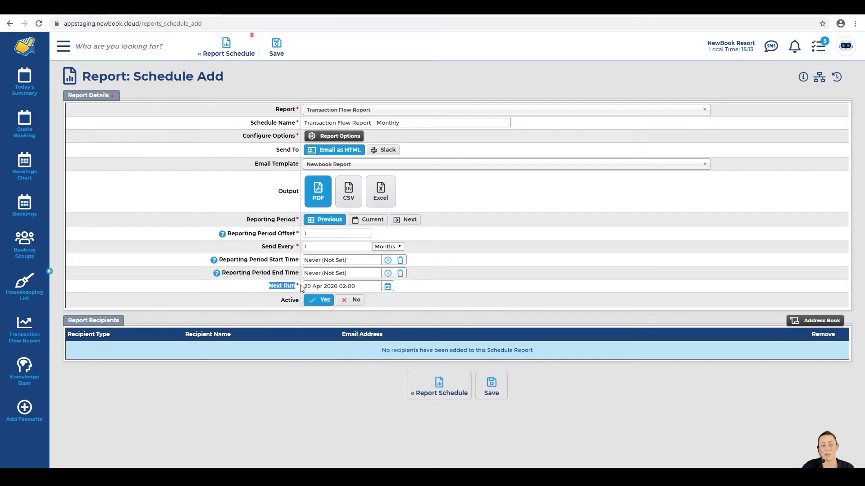
click(388, 286)
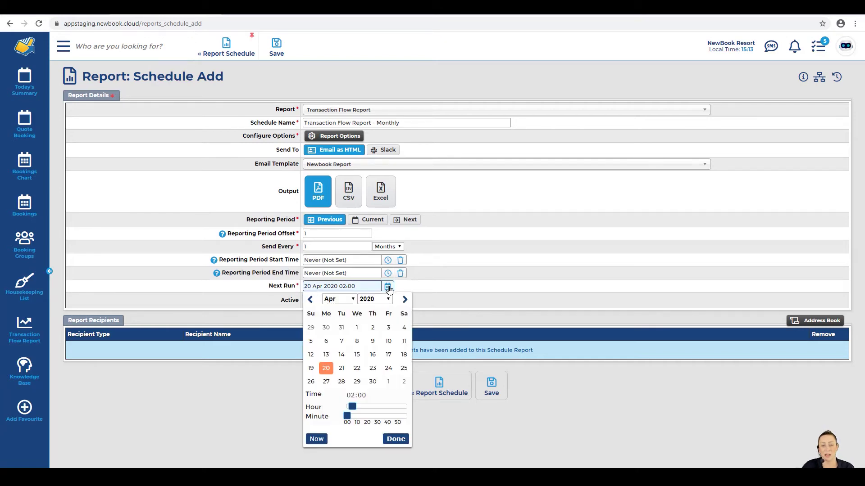
click(387, 382)
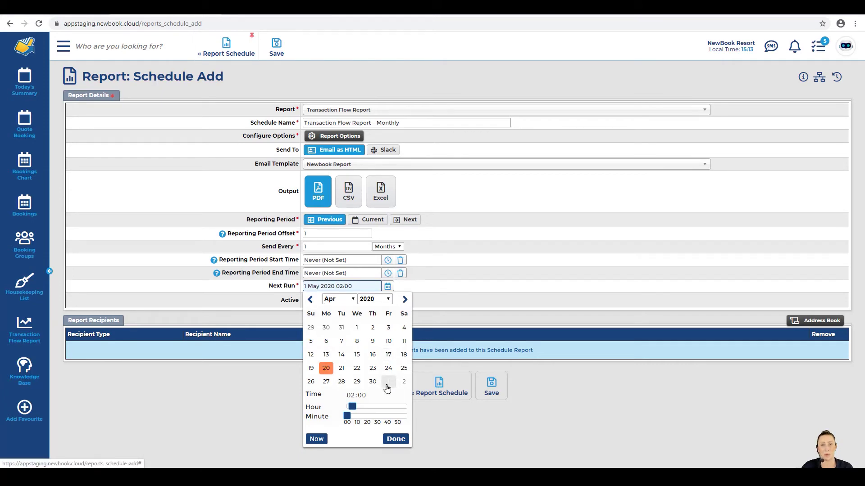
click(387, 383)
drag(352, 407, 374, 411)
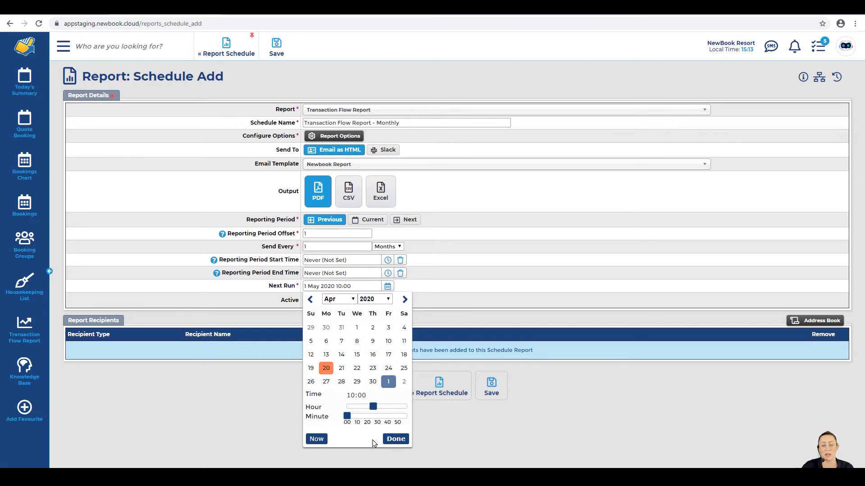
click(396, 440)
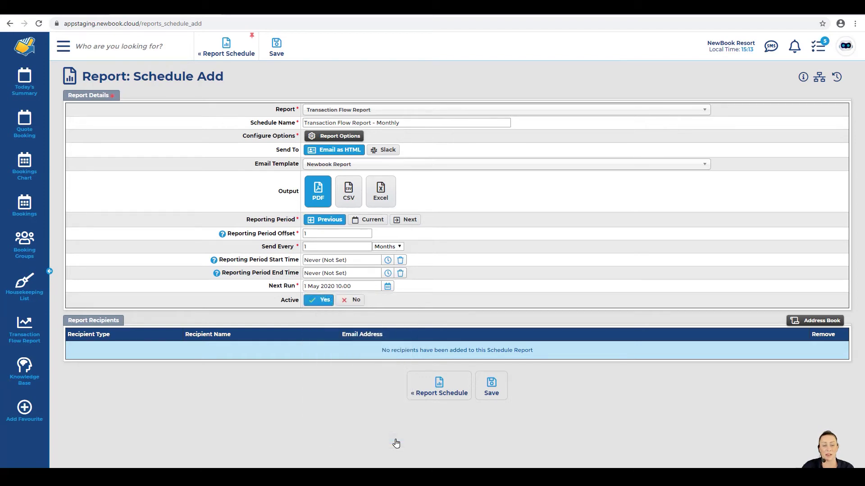
Search the address book for the report recipient by the company's email address
drag(361, 351, 550, 357)
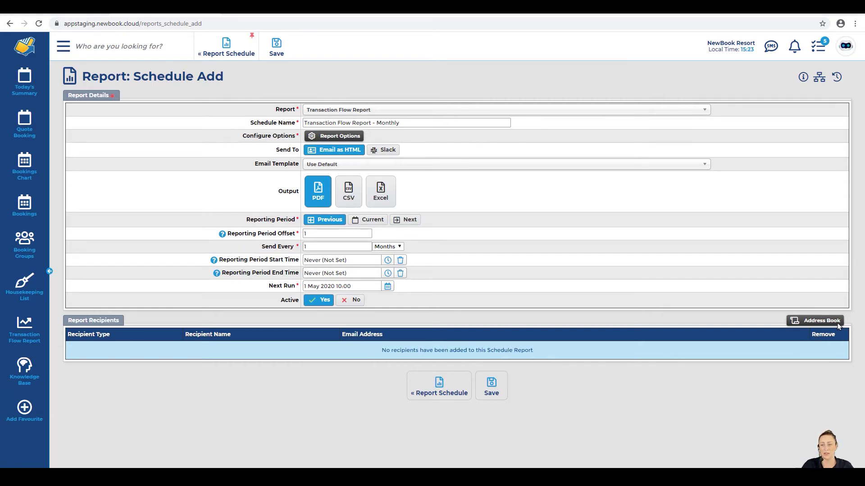
click(832, 321)
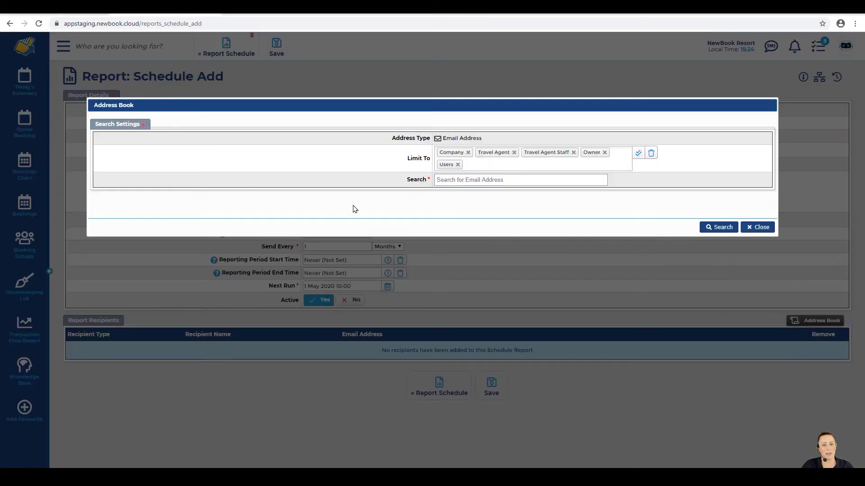
drag(407, 182, 433, 166)
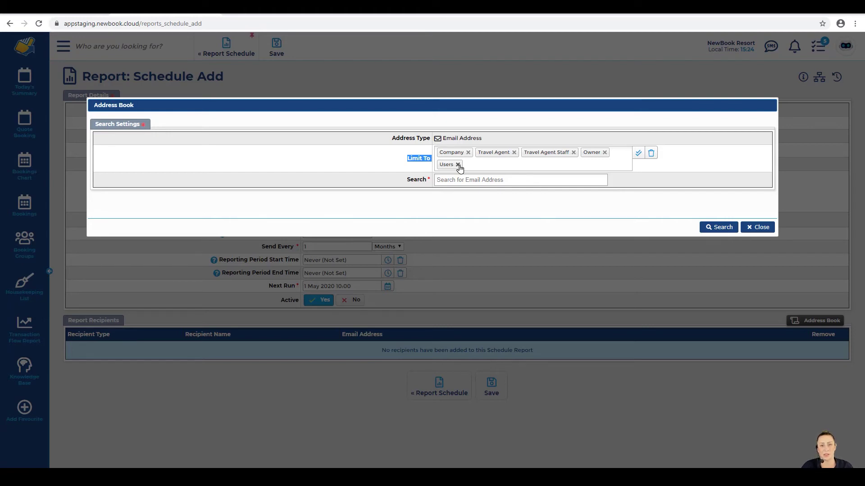
click(452, 176)
key(ctrl+v)
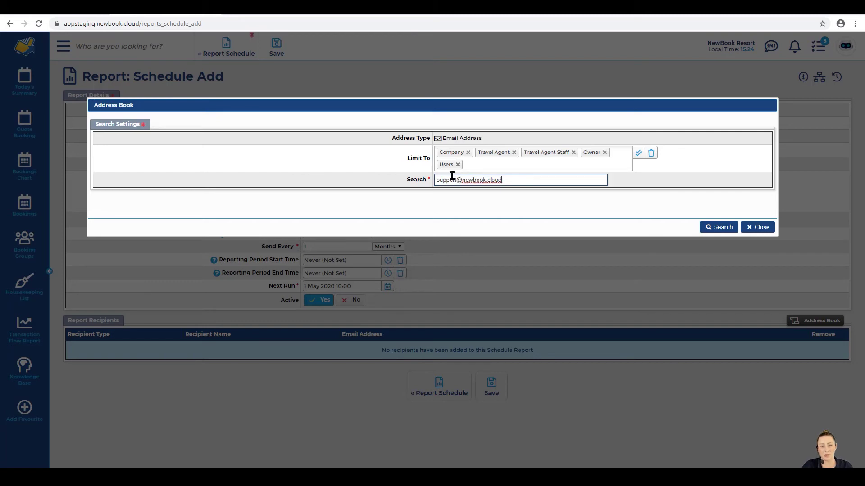
click(723, 227)
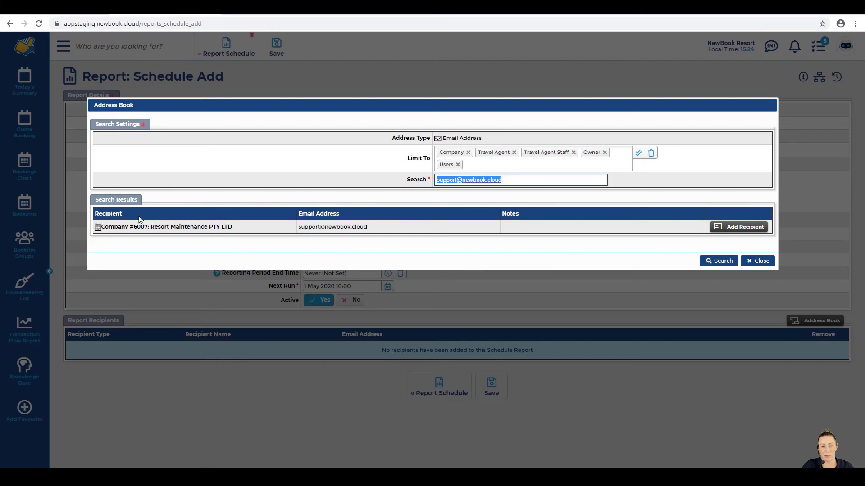
Add Resort Maintenance PTY LTD as the report recipient and save the new scheduled report
click(743, 229)
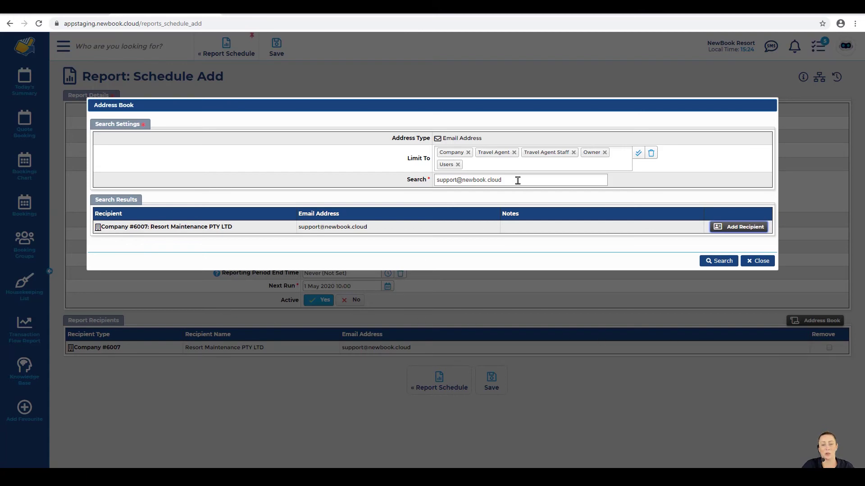
drag(518, 181, 400, 176)
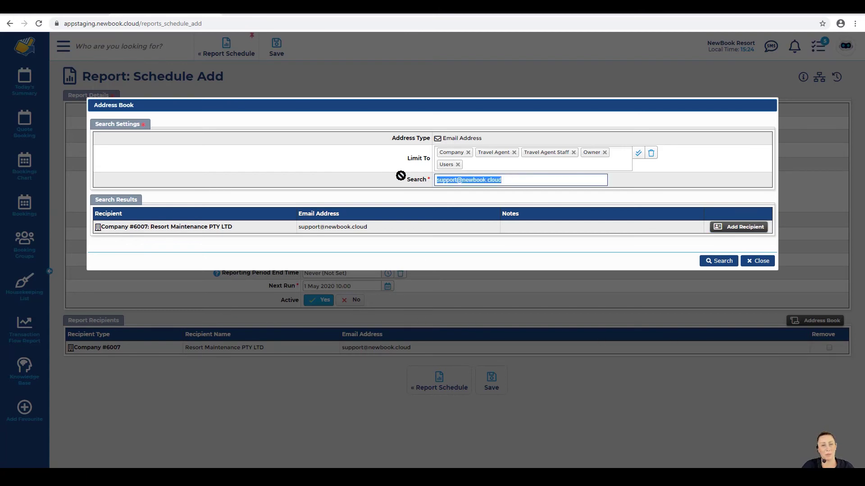
click(750, 262)
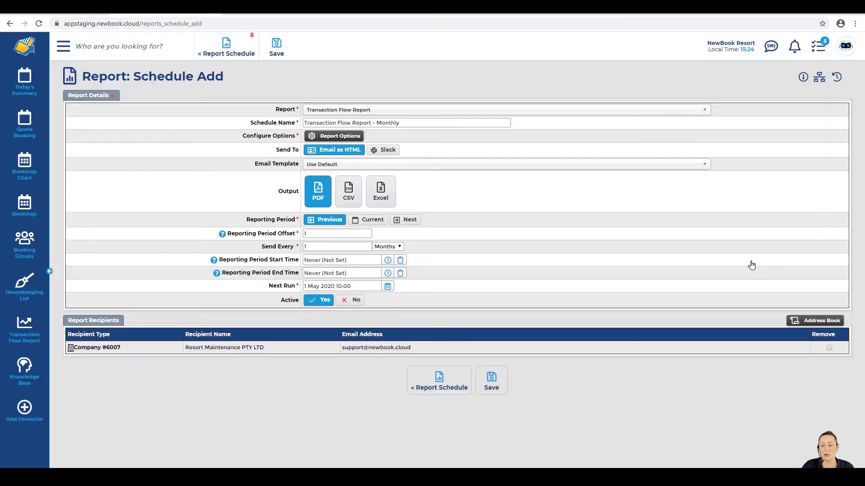
click(495, 386)
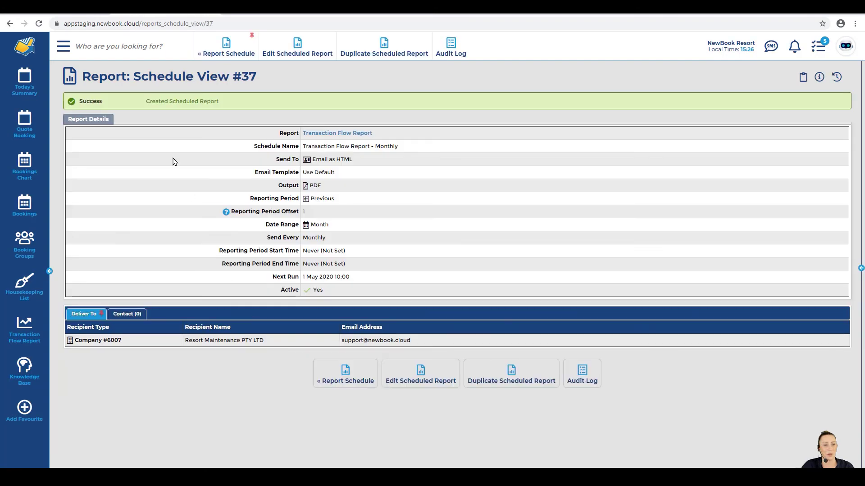
drag(145, 103, 260, 106)
click(258, 106)
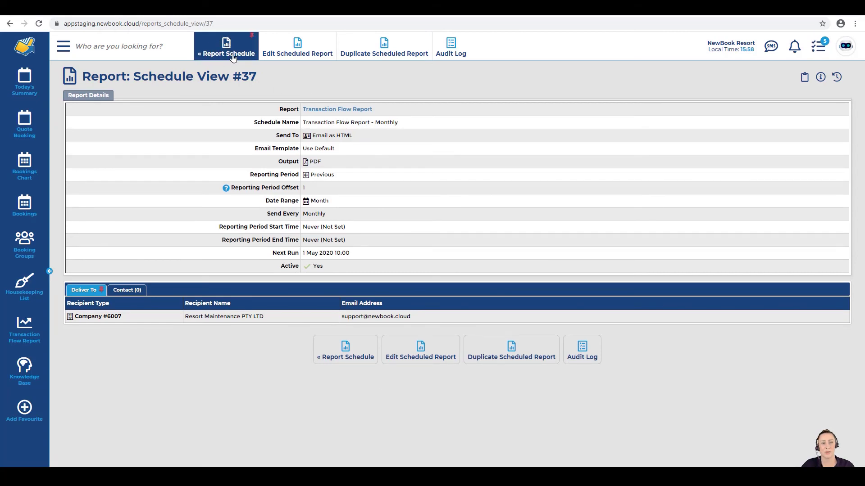
Return to the list of scheduled reports and open Transaction Flow Report - Monthly for editing
click(215, 52)
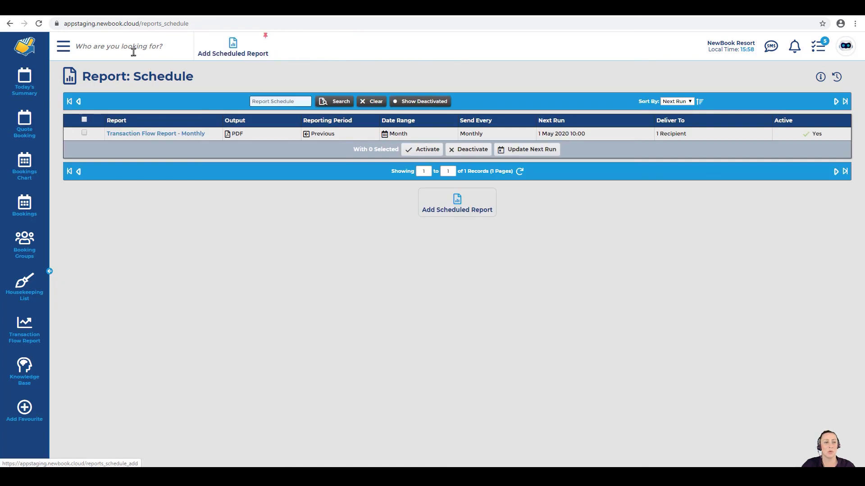
drag(81, 77, 229, 85)
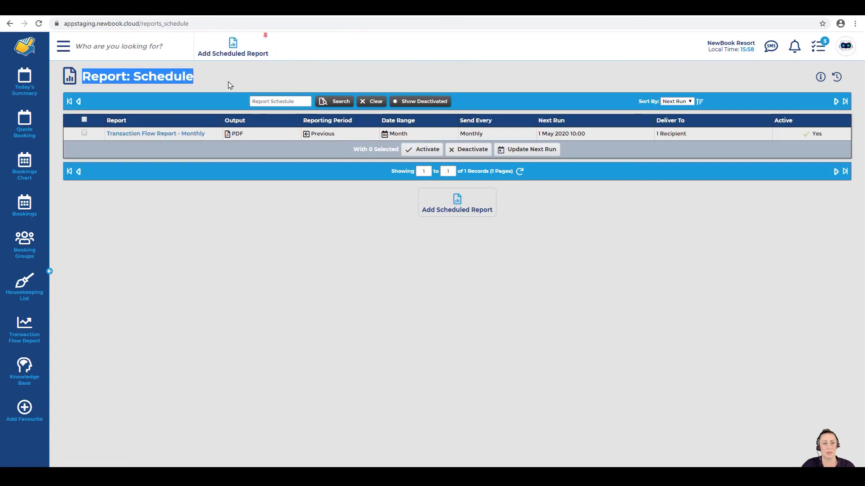
click(226, 89)
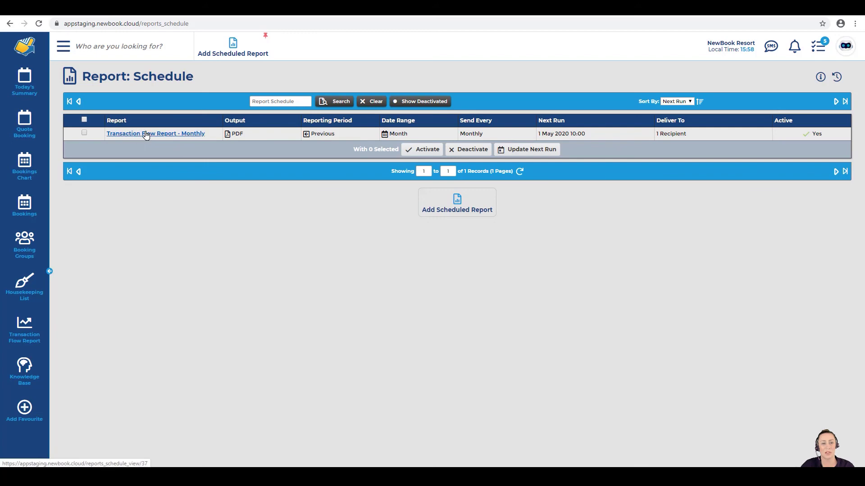
click(167, 135)
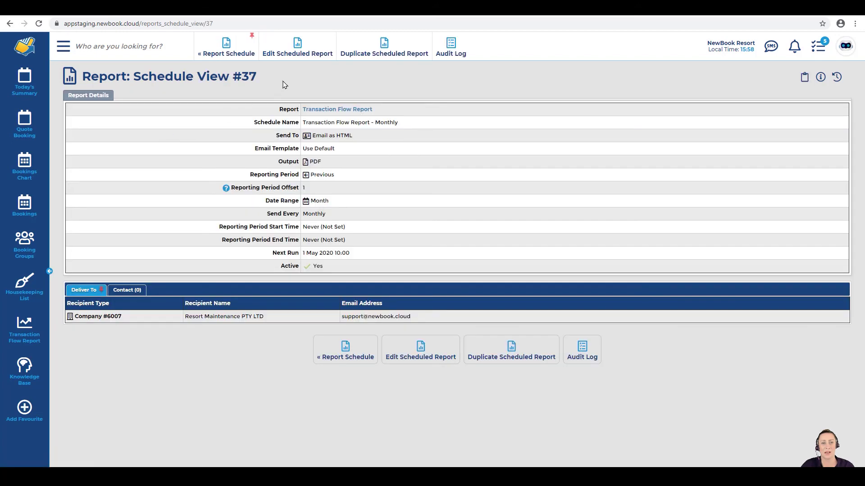
click(323, 60)
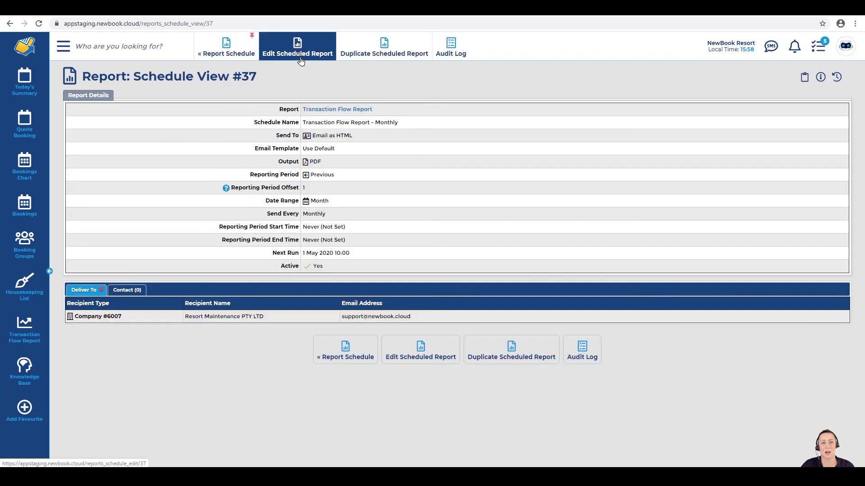
Review the scheduled report's editable settings, including Send To, Output and Reporting Period, and save it
drag(251, 77, 77, 76)
click(250, 176)
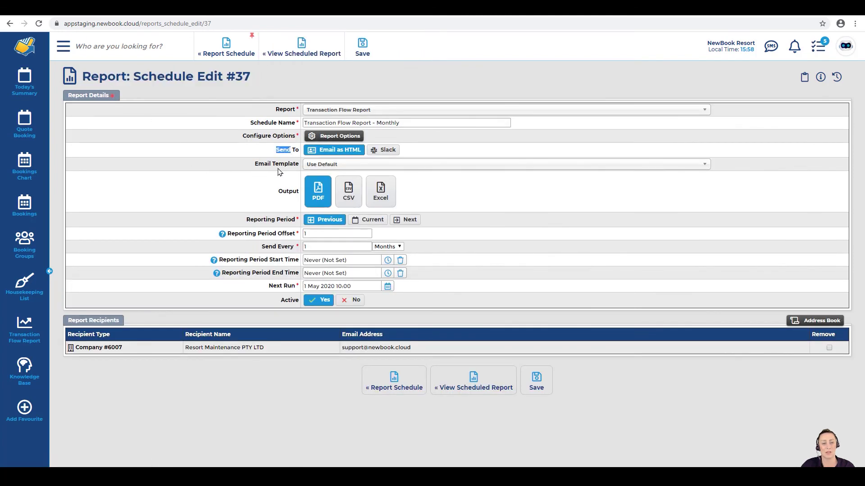
drag(276, 192, 293, 220)
click(552, 390)
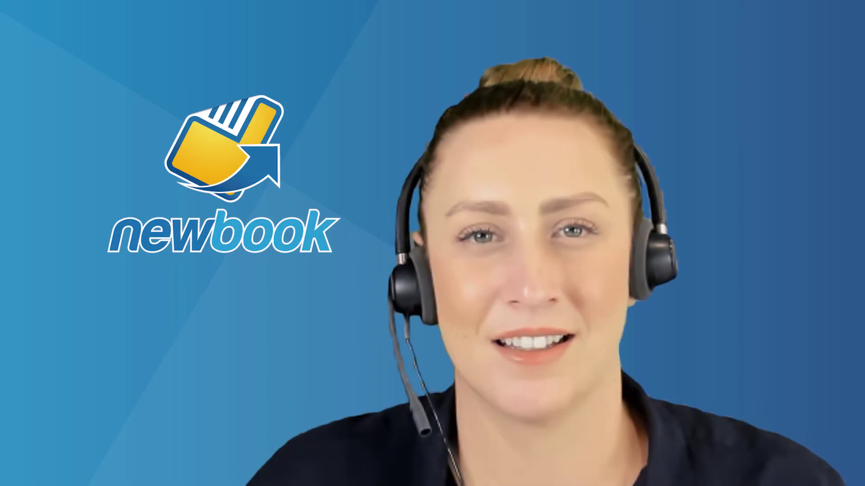